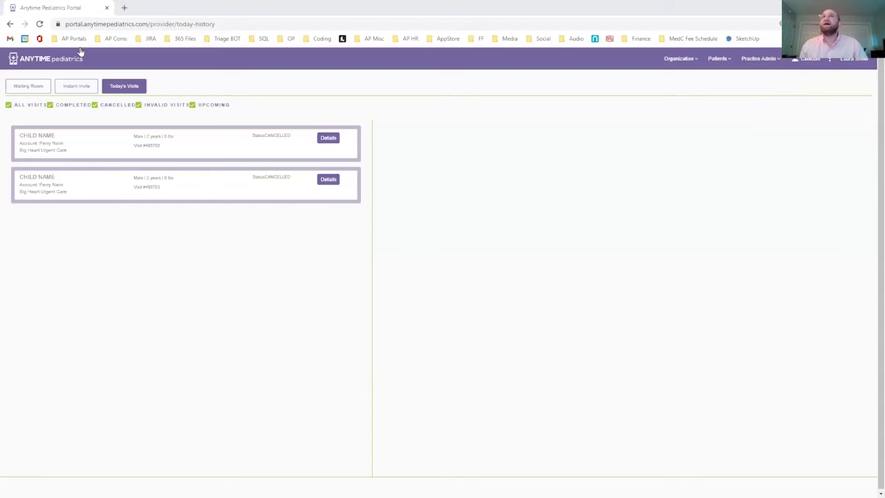
Step: Open the practice's reporting dashboard and look over its charts
click(769, 61)
click(766, 152)
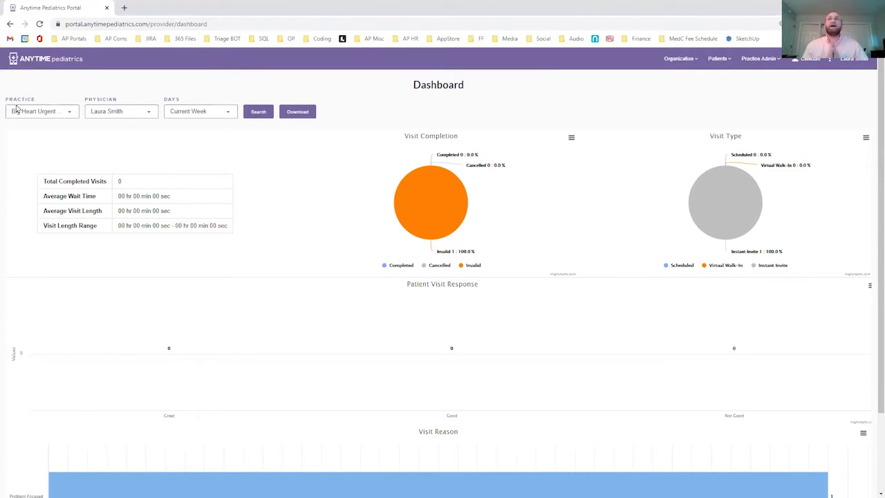
scroll(340, 318, down, 2)
scroll(341, 319, up, 2)
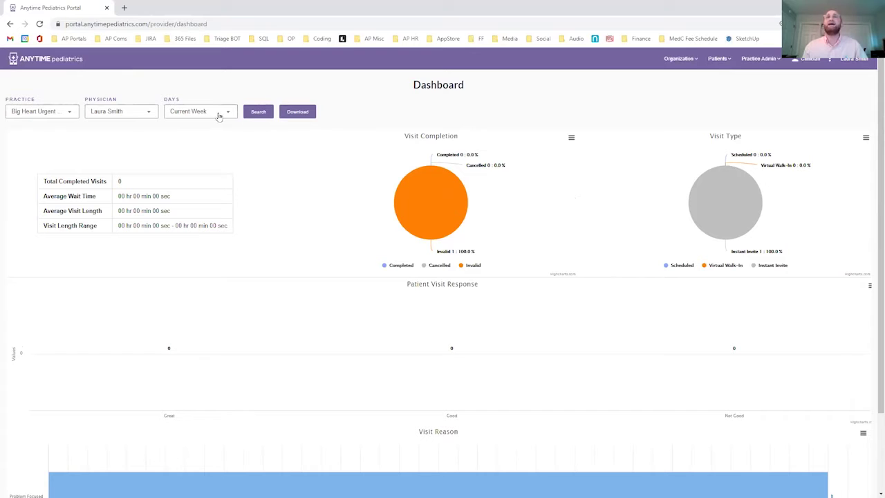
Step: Set the dashboard filters to all practices and All Doctors
click(58, 115)
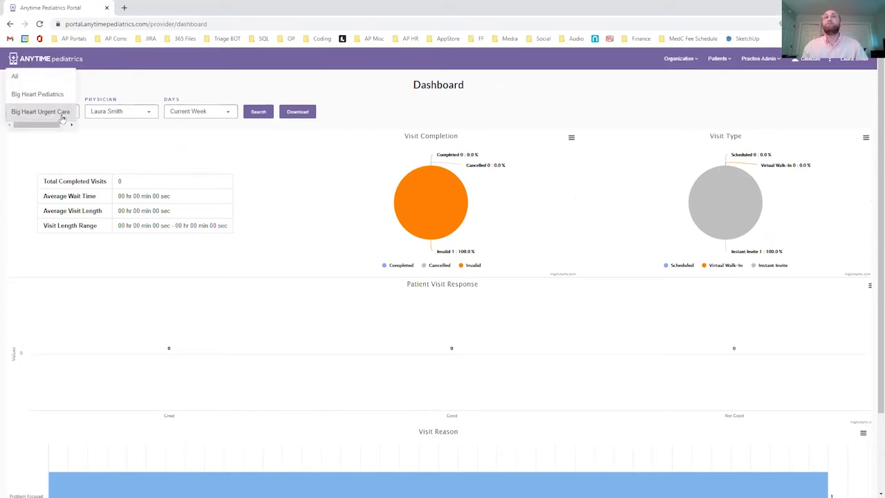
click(45, 83)
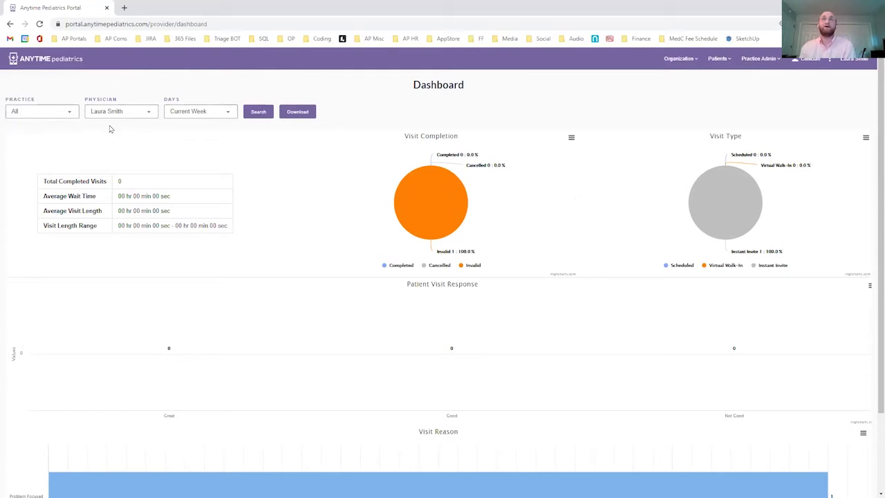
click(147, 115)
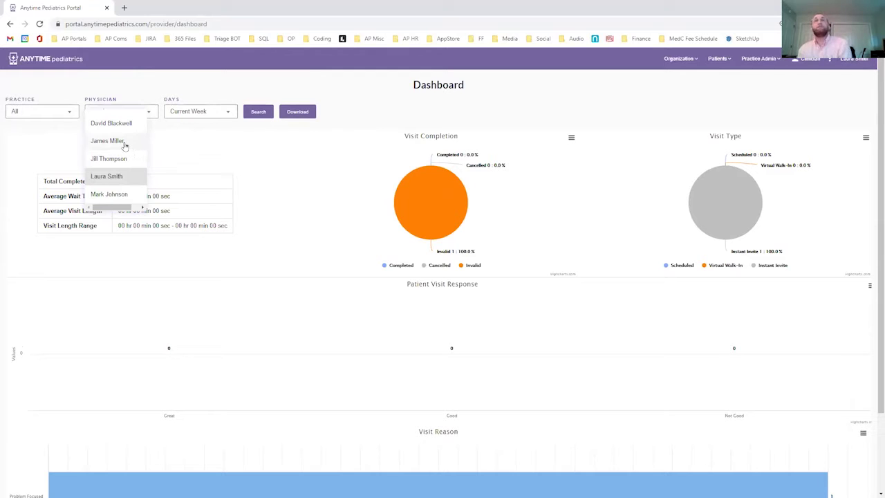
scroll(122, 140, up, 1)
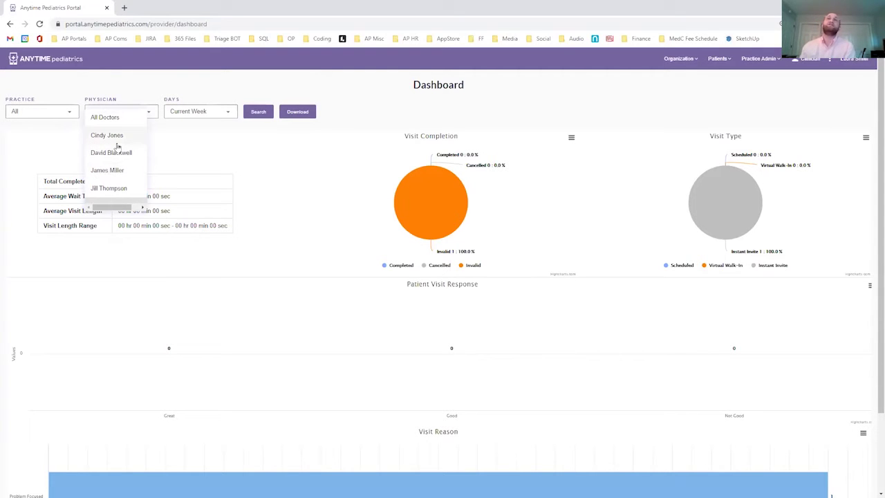
scroll(118, 149, down, 1)
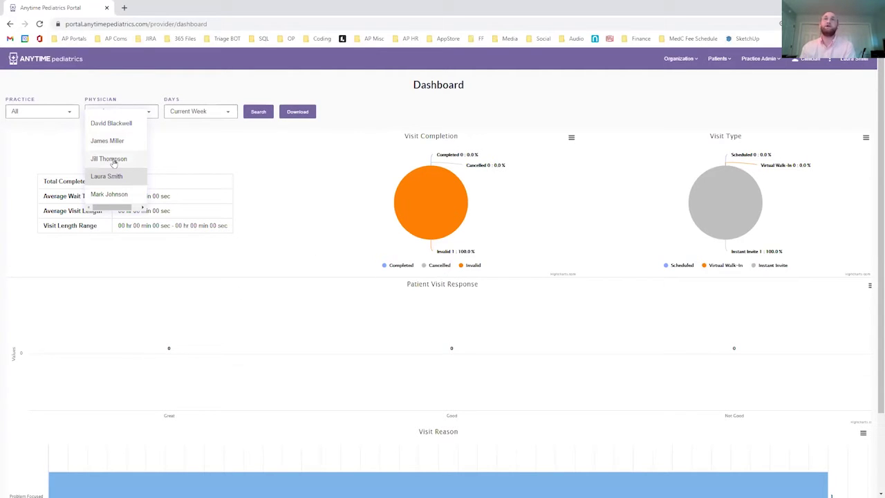
scroll(114, 162, up, 1)
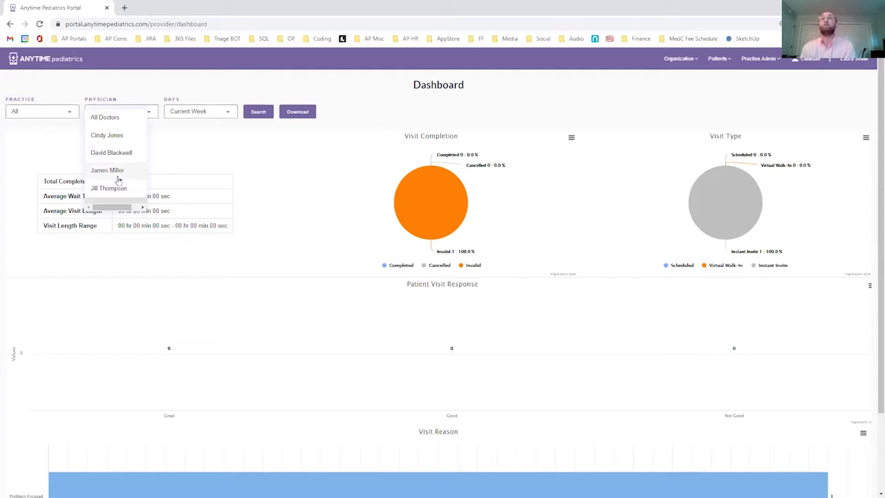
scroll(119, 179, down, 1)
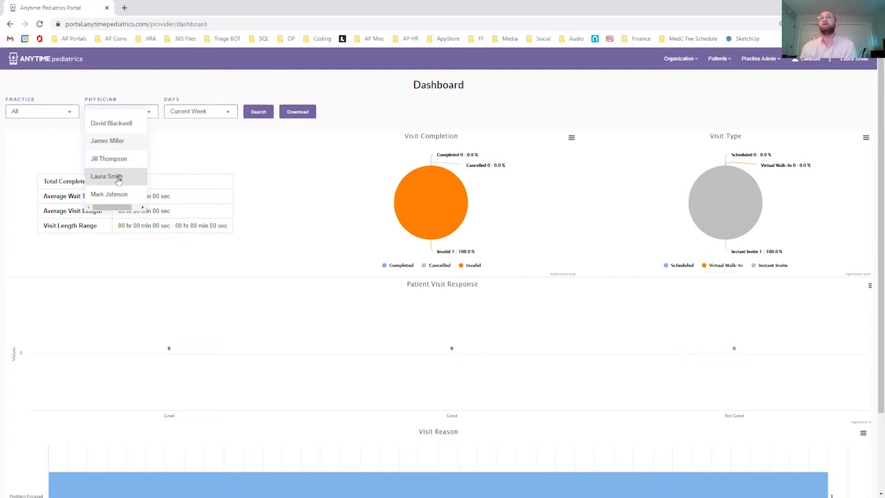
scroll(113, 135, up, 1)
click(111, 119)
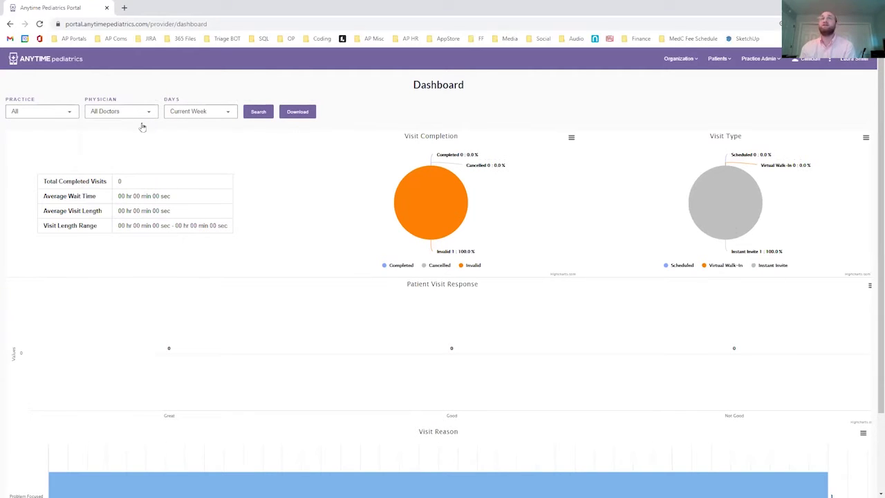
Step: Search the dashboard for Current Month and download the visit report
click(202, 115)
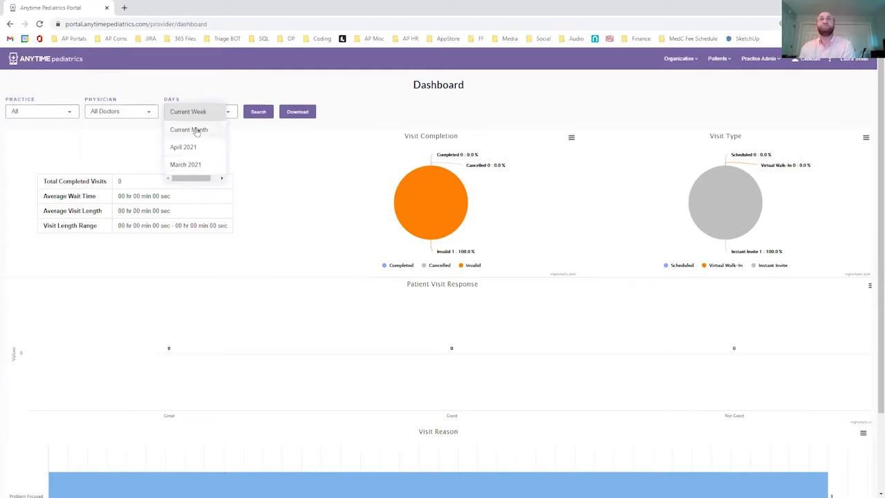
click(234, 96)
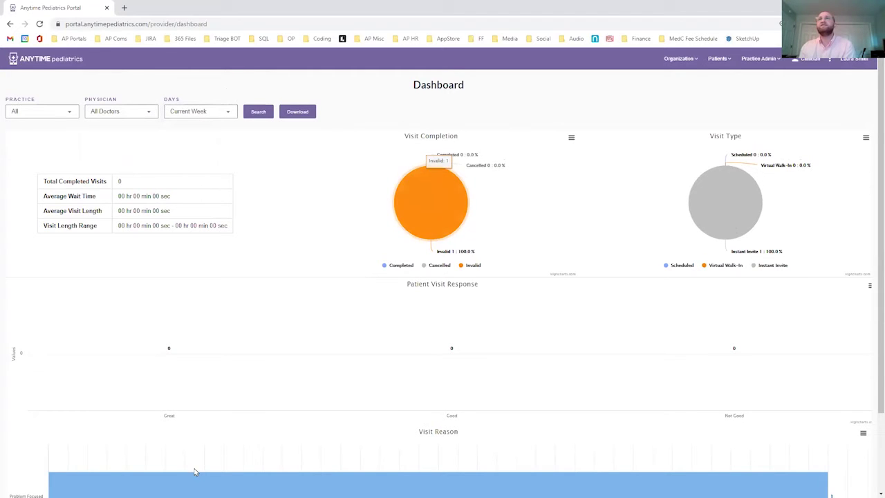
click(206, 113)
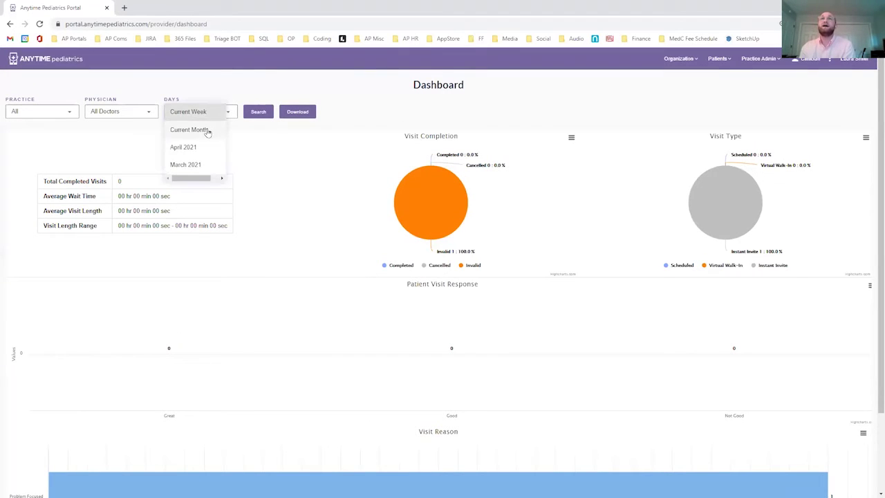
click(207, 130)
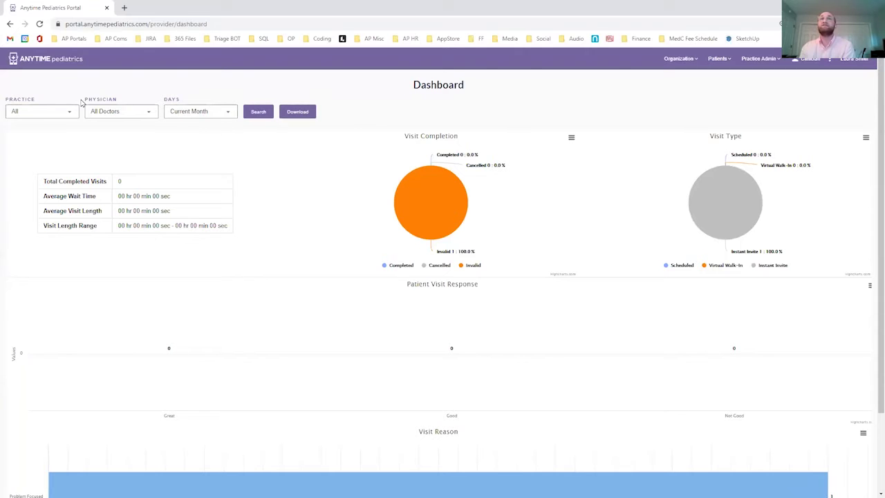
click(253, 114)
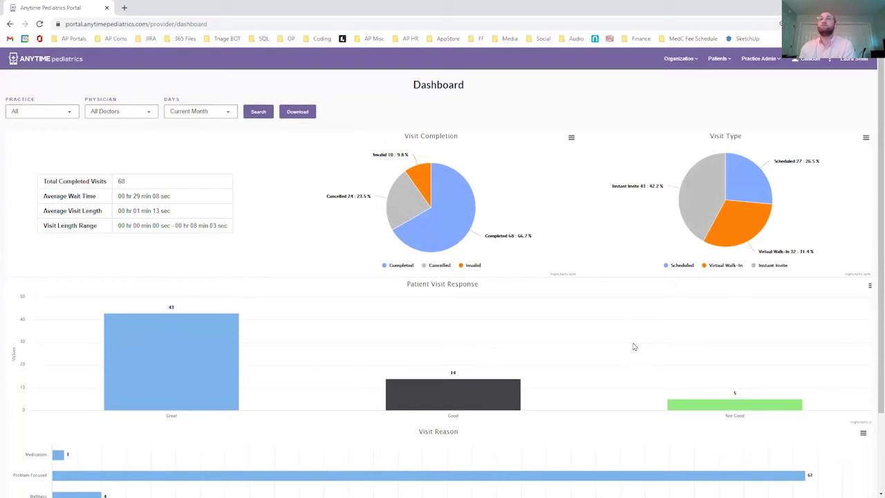
click(303, 113)
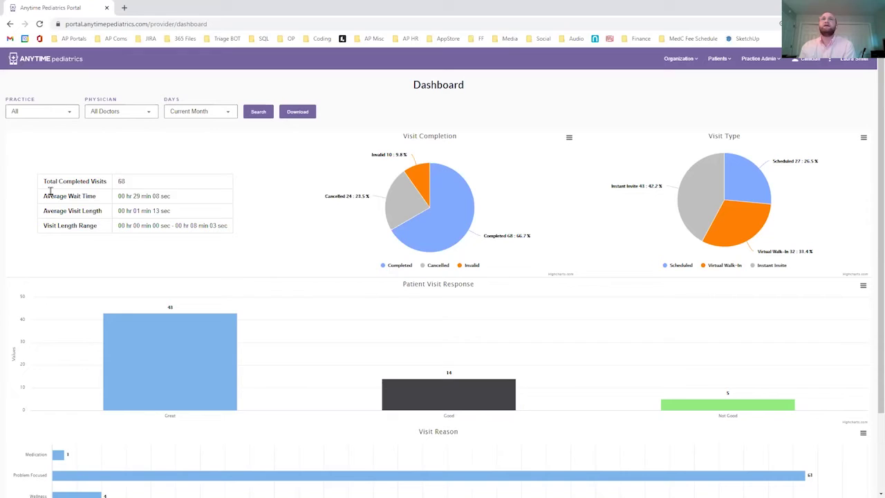
Step: Examine the completed-visit metrics and the Visit Completion, Visit Type, Patient Visit Response and Visit Reason charts
mouse_move(61, 179)
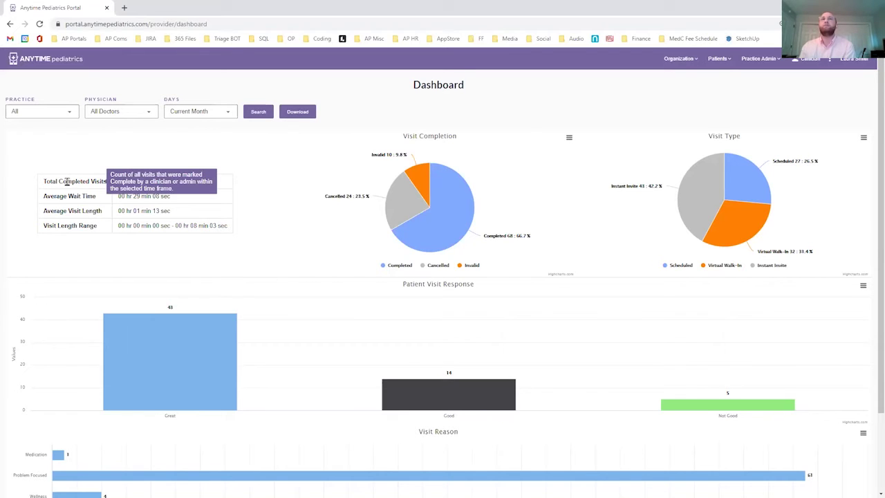
mouse_move(65, 210)
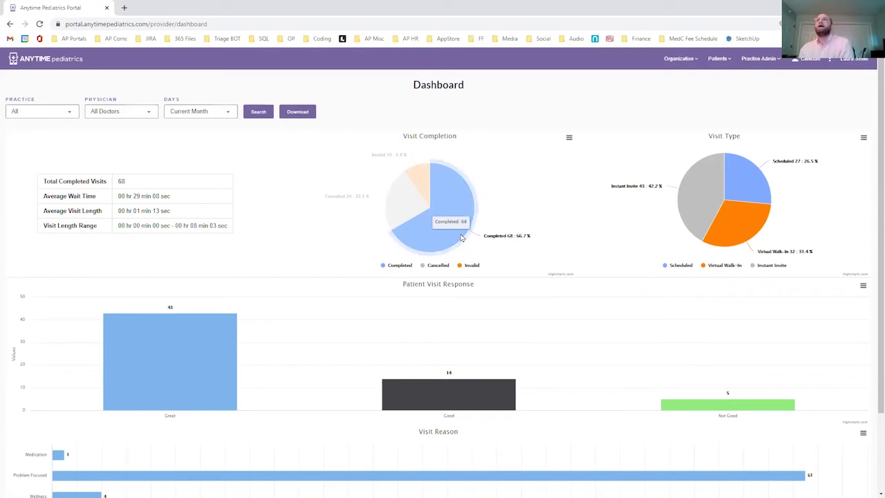
mouse_move(414, 177)
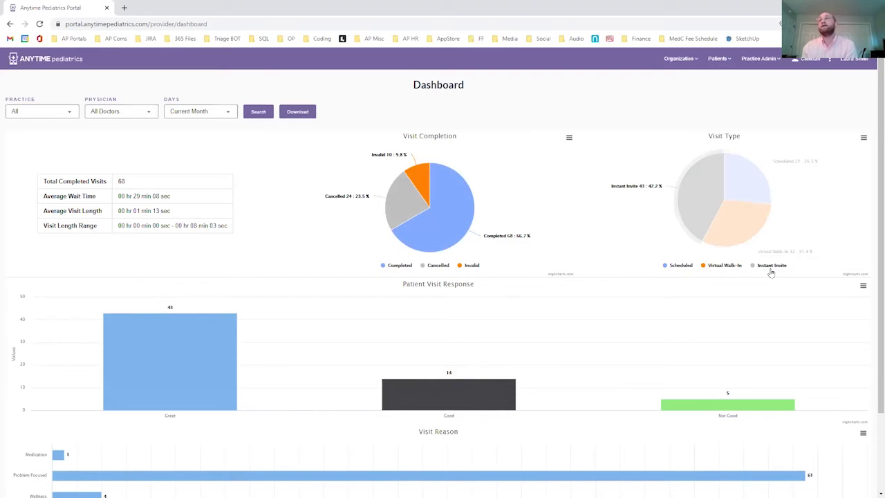
mouse_move(699, 213)
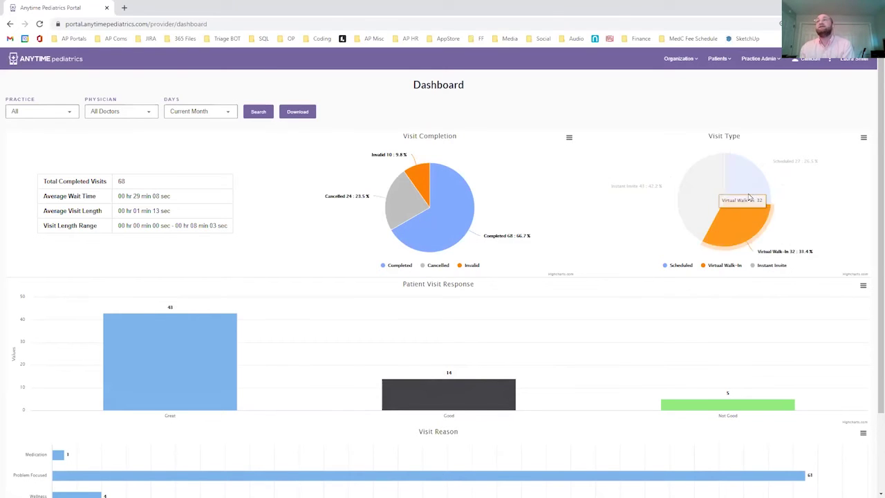
click(137, 116)
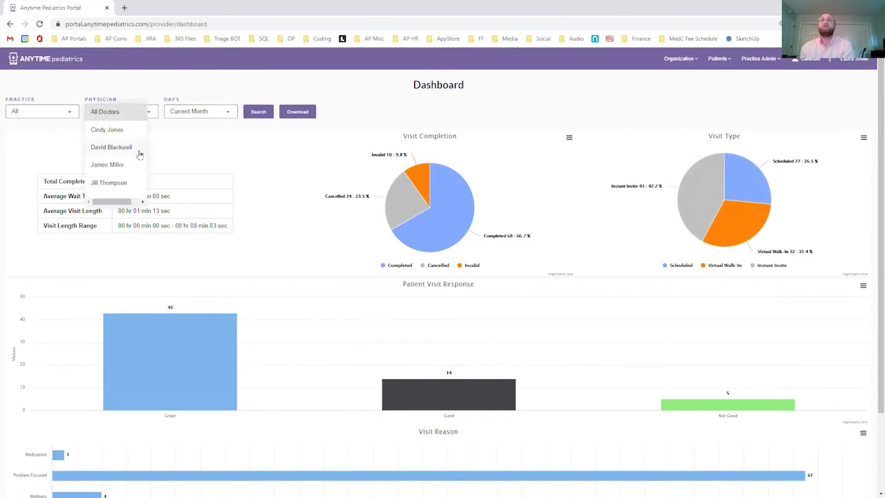
click(550, 93)
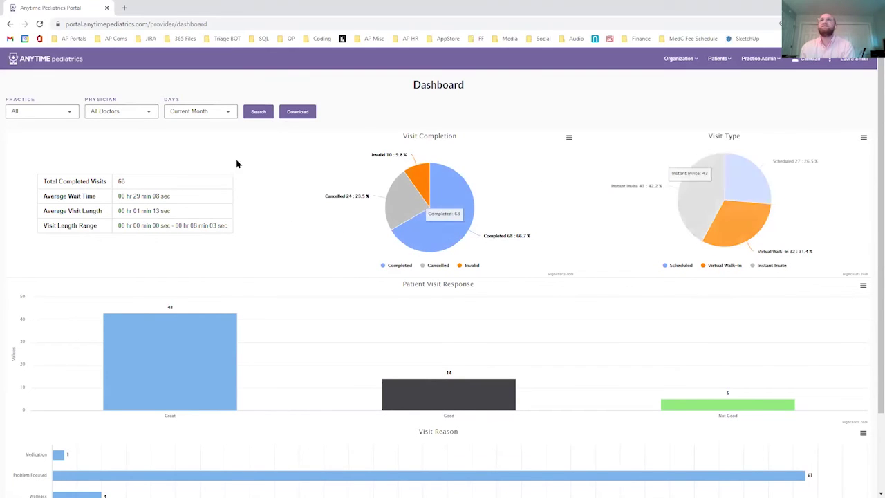
scroll(500, 308, down, 2)
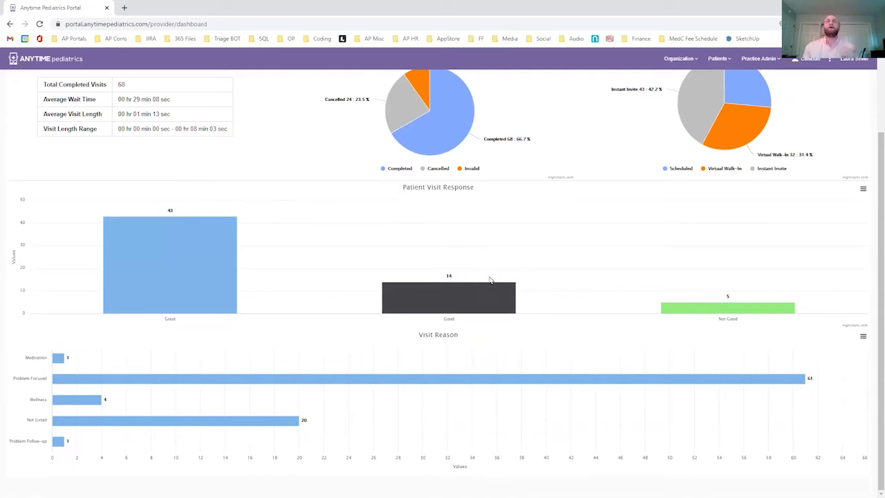
mouse_move(215, 251)
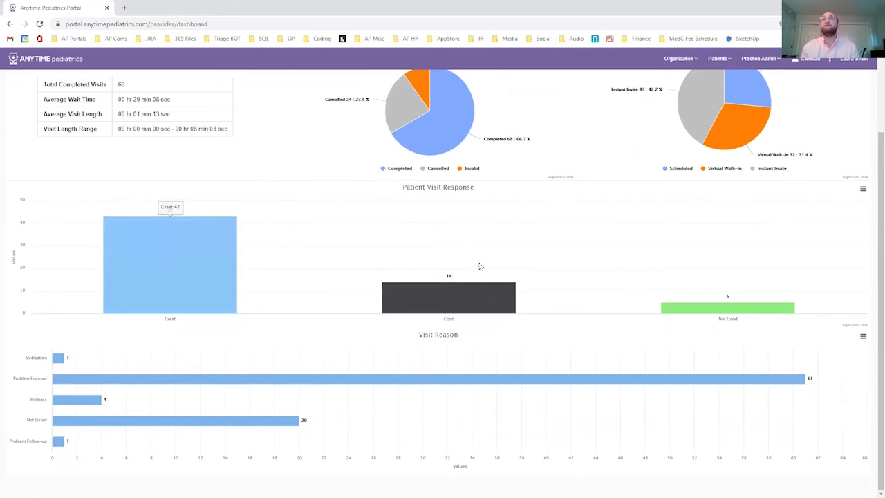
scroll(478, 265, up, 2)
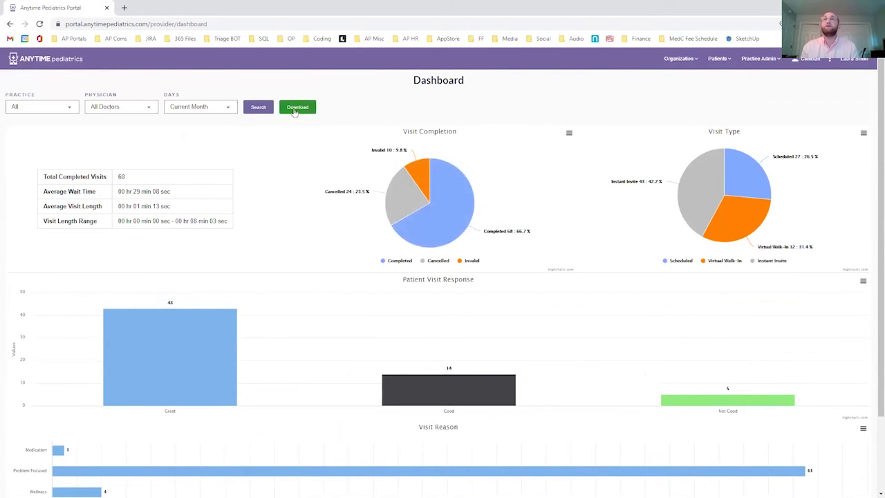
scroll(423, 325, down, 1)
scroll(423, 325, down, 1)
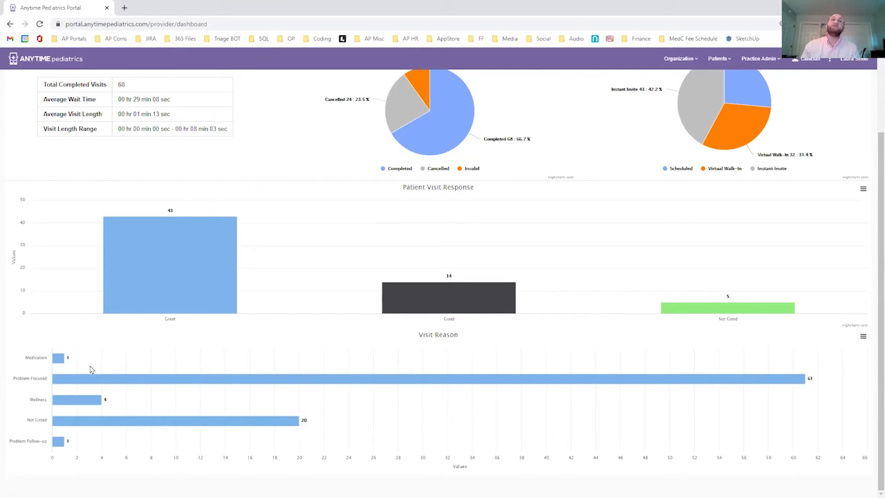
mouse_move(128, 375)
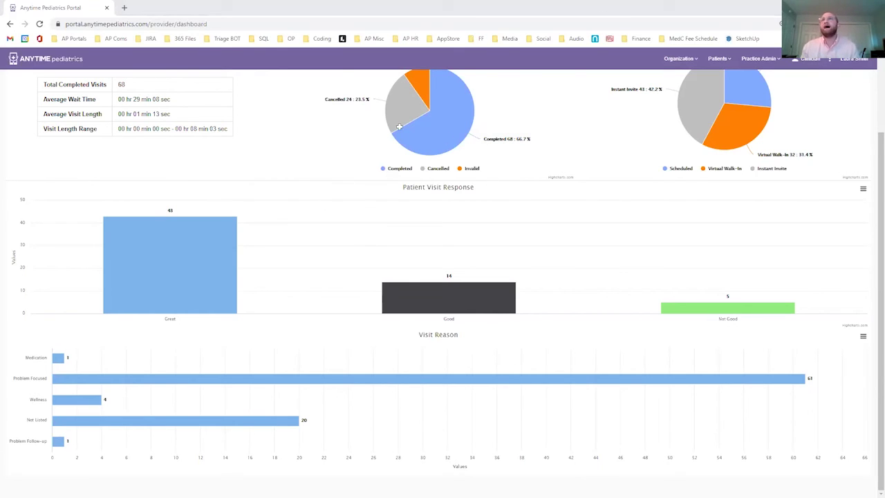
Step: Switch to the downloaded report in Excel and sort the visits by Wait Time from largest to smallest
key(alt+Tab)
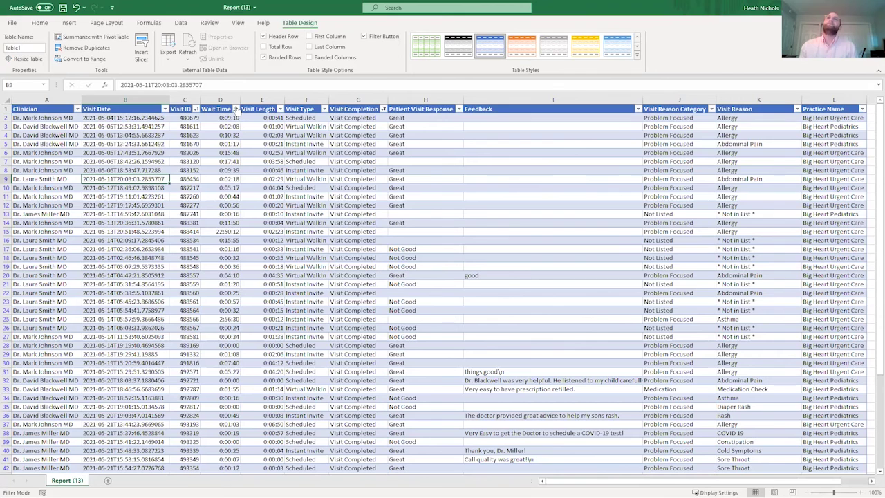
click(236, 109)
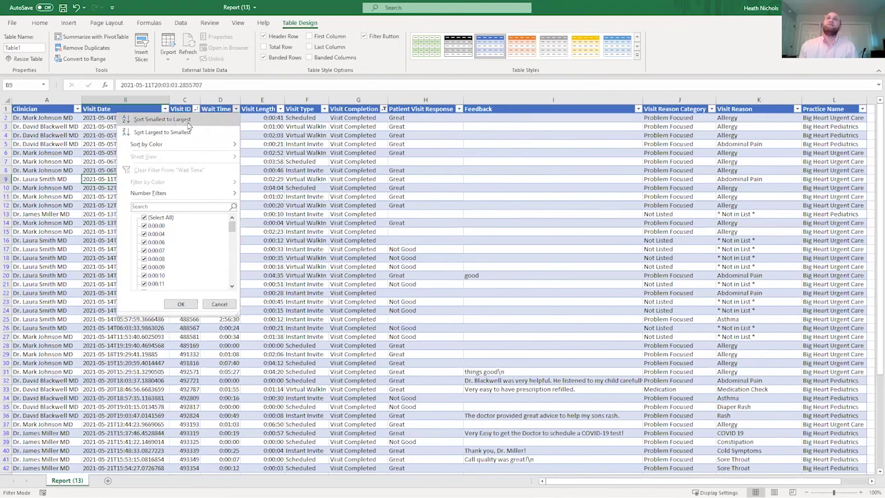
key(Escape)
click(225, 108)
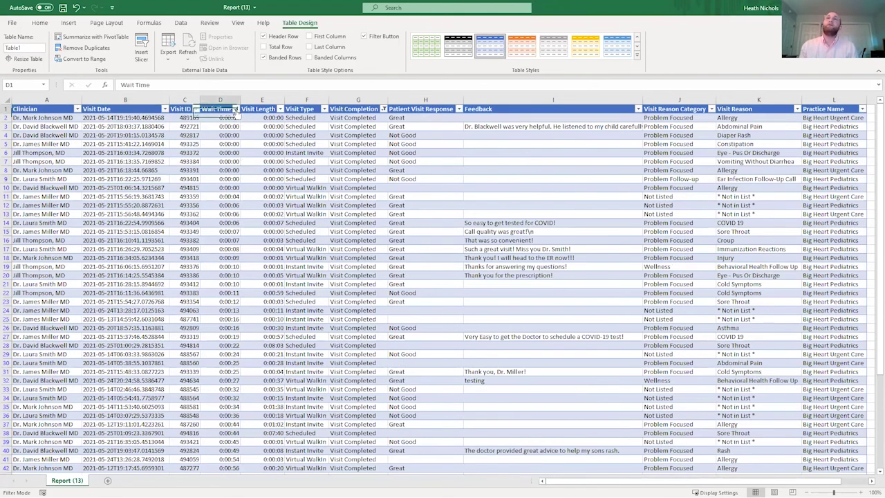
click(236, 108)
key(Escape)
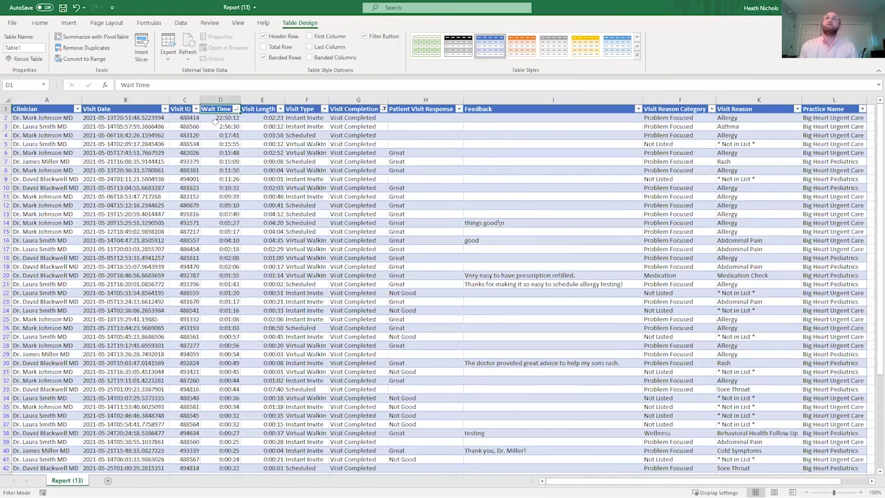
Step: Examine the longest-wait visit by selecting A2:H2 and the visit in row 4 by selecting A4:D4
drag(58, 118, 380, 129)
drag(61, 119, 423, 119)
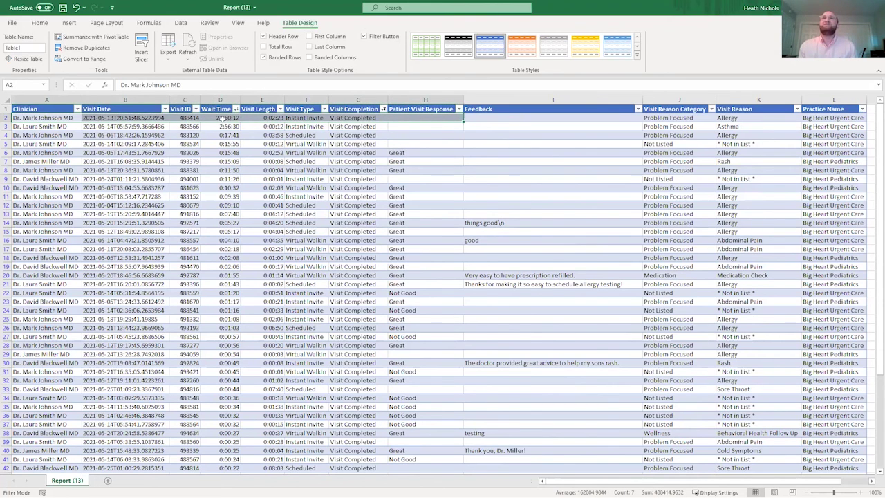
click(218, 135)
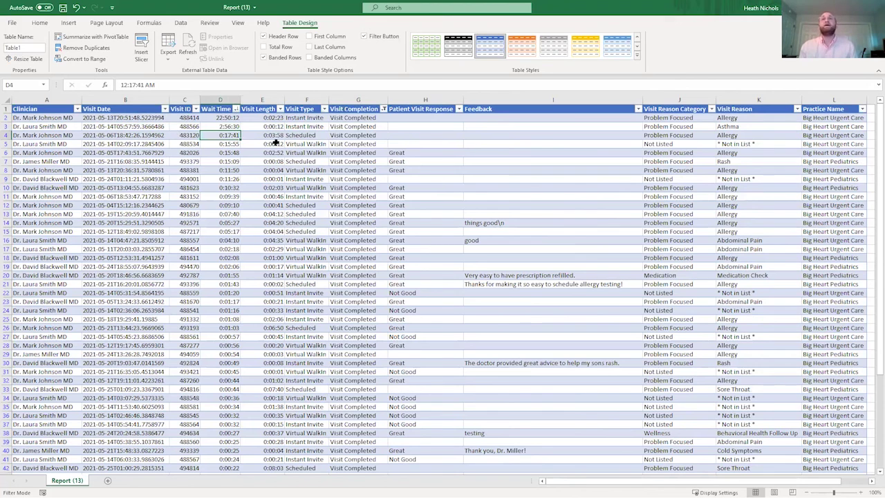
drag(228, 135, 43, 138)
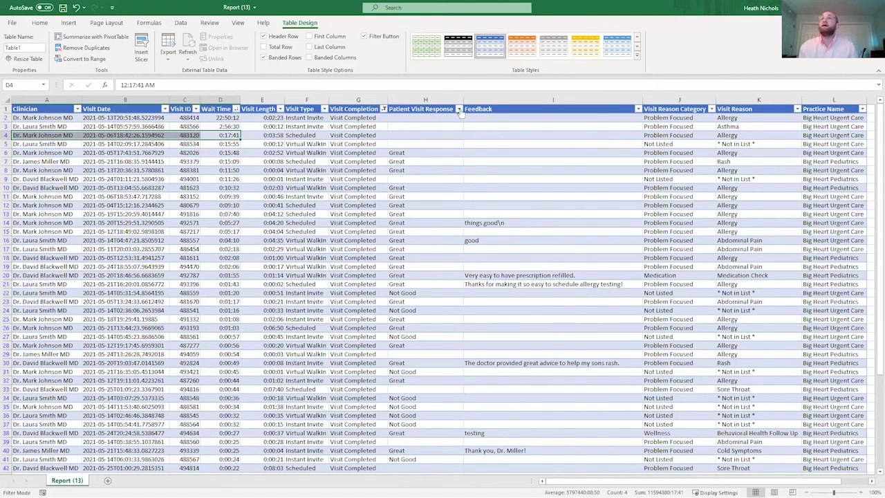
Step: Sort the visits by Feedback from Z to A and review the patient comments in I2:I17, including the full comment in I16
click(637, 108)
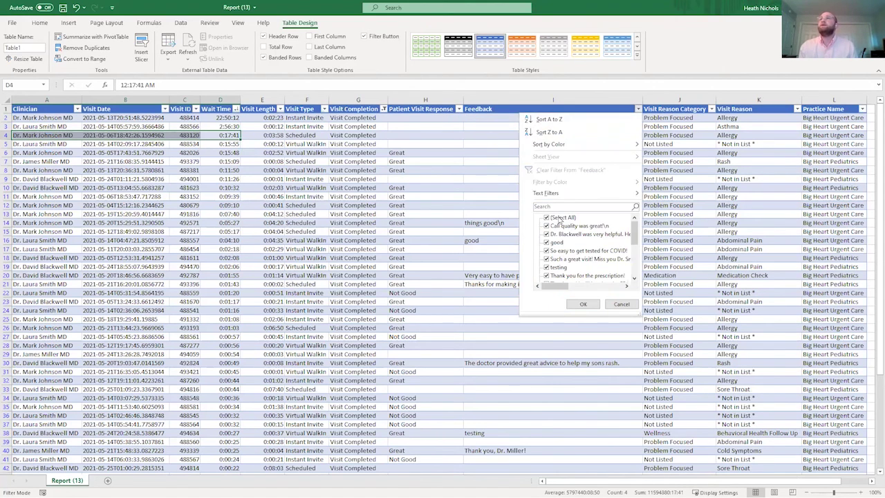
click(560, 132)
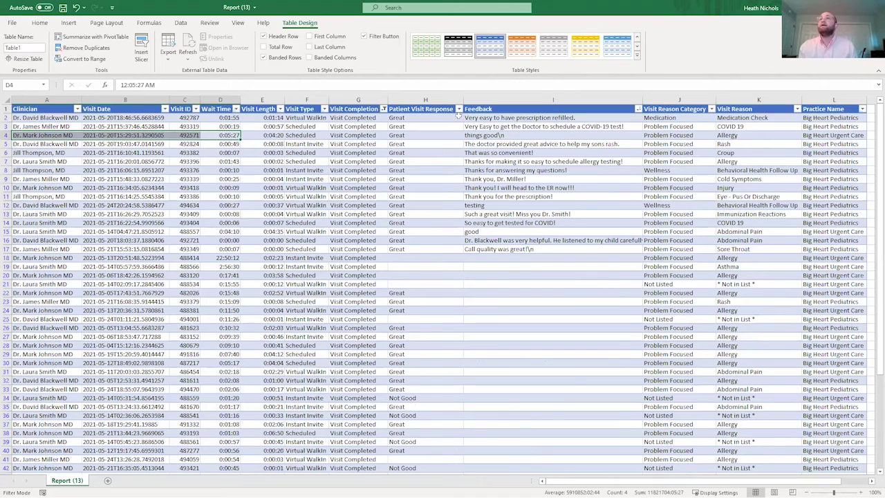
drag(517, 119, 517, 253)
click(495, 241)
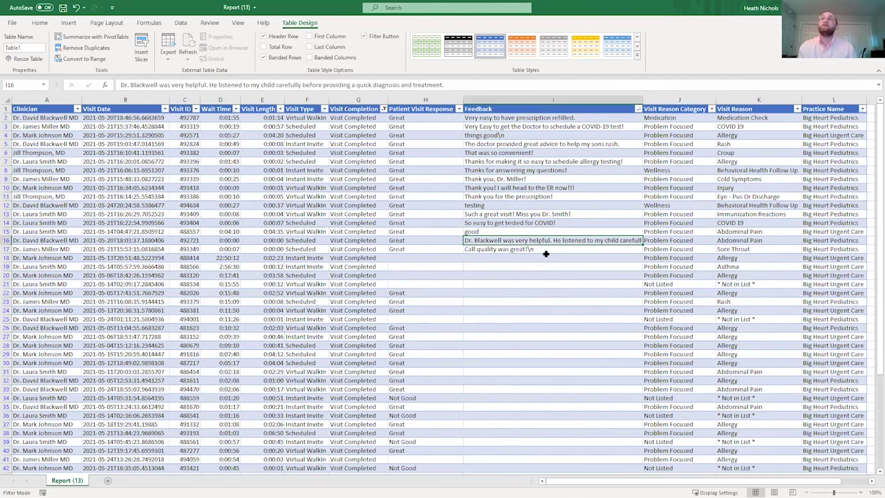
Step: Sort the visits by Visit Reason Category from Z to A and examine the Wellness, Problem Follow-up and Problem Focused visit reasons down to K27
click(711, 109)
click(667, 133)
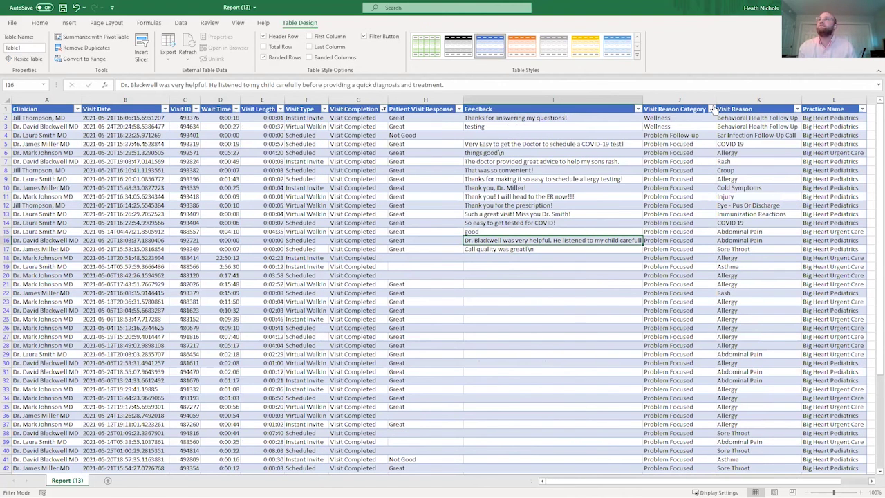
drag(675, 119, 712, 127)
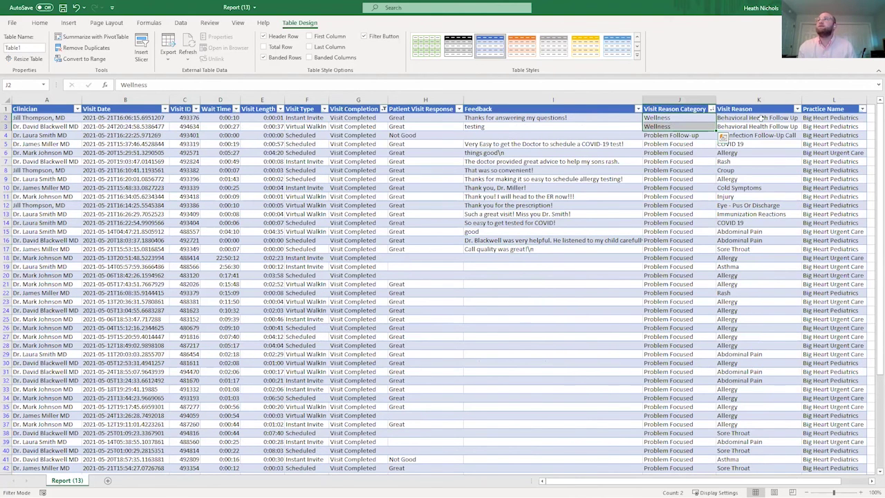
click(760, 119)
click(686, 135)
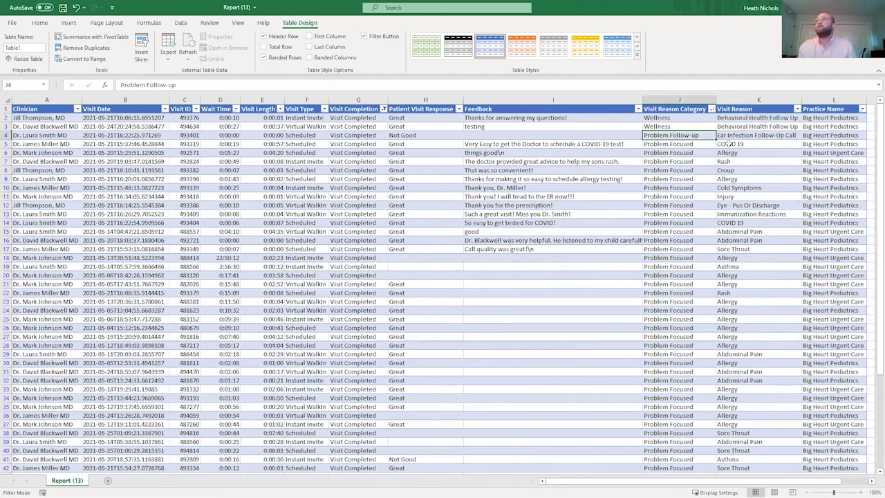
click(760, 136)
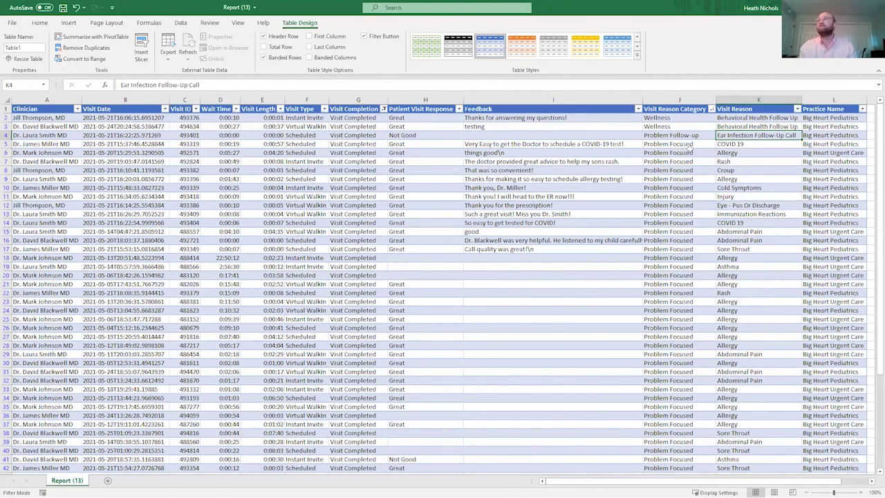
drag(729, 144, 735, 336)
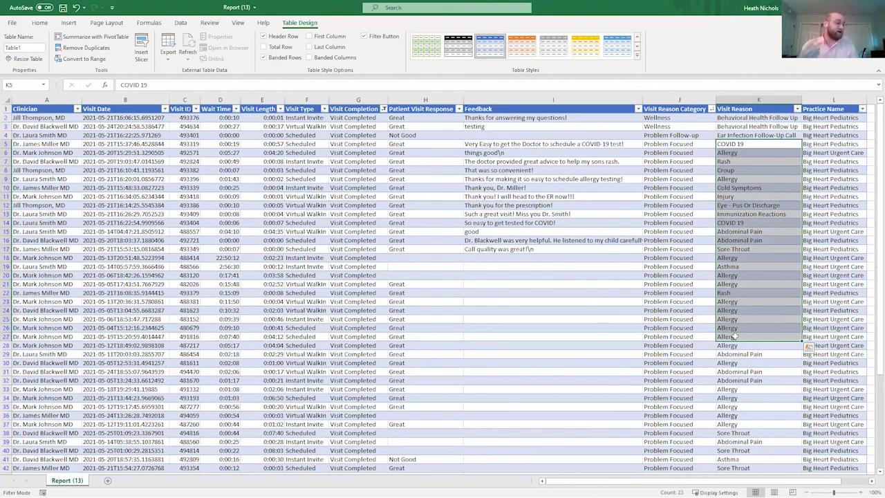